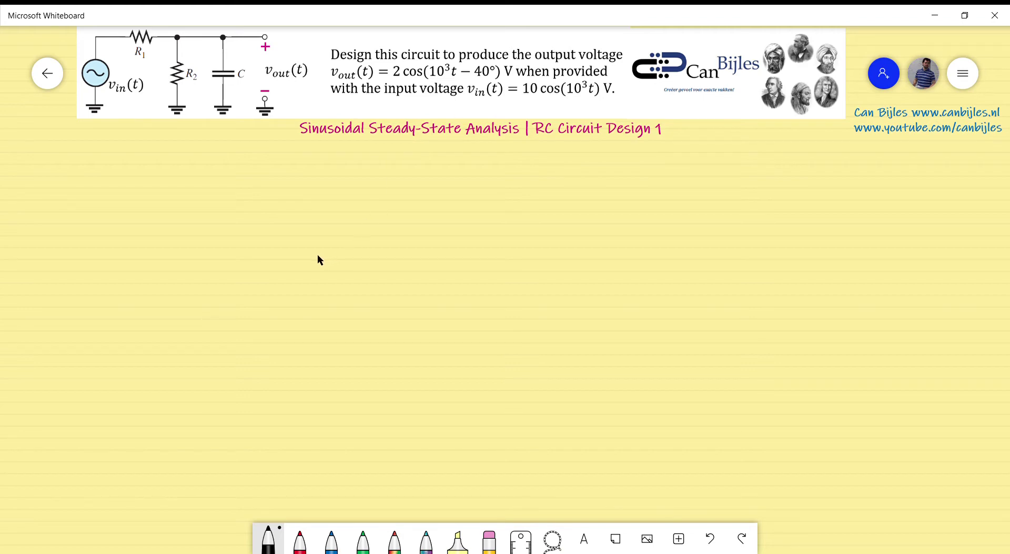
Step: Select the blue pen from the bottom toolbar
{"action": "left_click", "coordinate": [331, 539]}
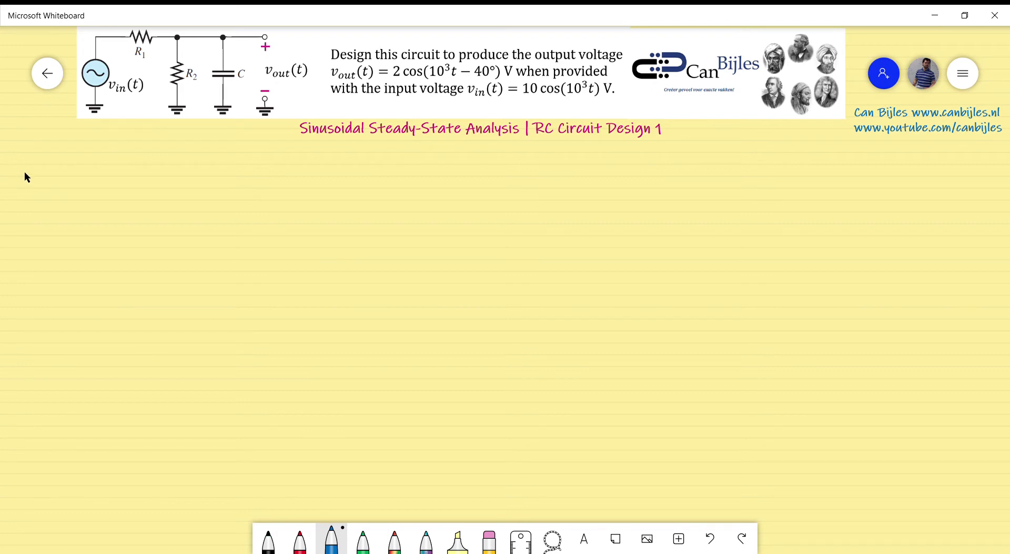
Step: Write and underline 'Transfer function:' in blue, then return to black ink
{"action": "mouse_move", "coordinate": [18, 137]}
{"action": "left_mouse_down"}
{"action": "mouse_move", "coordinate": [19, 158]}
{"action": "mouse_move", "coordinate": [26, 133]}
{"action": "mouse_move", "coordinate": [25, 158]}
{"action": "mouse_move", "coordinate": [68, 153]}
{"action": "mouse_move", "coordinate": [72, 178]}
{"action": "mouse_move", "coordinate": [75, 158]}
{"action": "mouse_move", "coordinate": [88, 152]}
{"action": "mouse_move", "coordinate": [101, 149]}
{"action": "mouse_move", "coordinate": [103, 176]}
{"action": "mouse_move", "coordinate": [103, 158]}
{"action": "mouse_move", "coordinate": [169, 157]}
{"action": "left_mouse_up"}
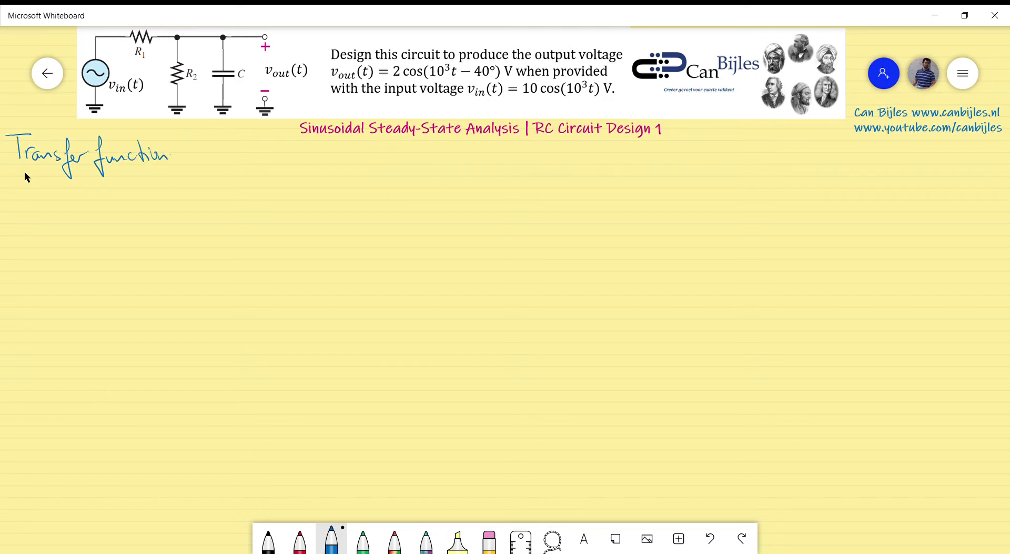
{"action": "left_click_drag", "start_coordinate": [7, 170], "coordinate": [176, 165]}
{"action": "left_click", "coordinate": [269, 539]}
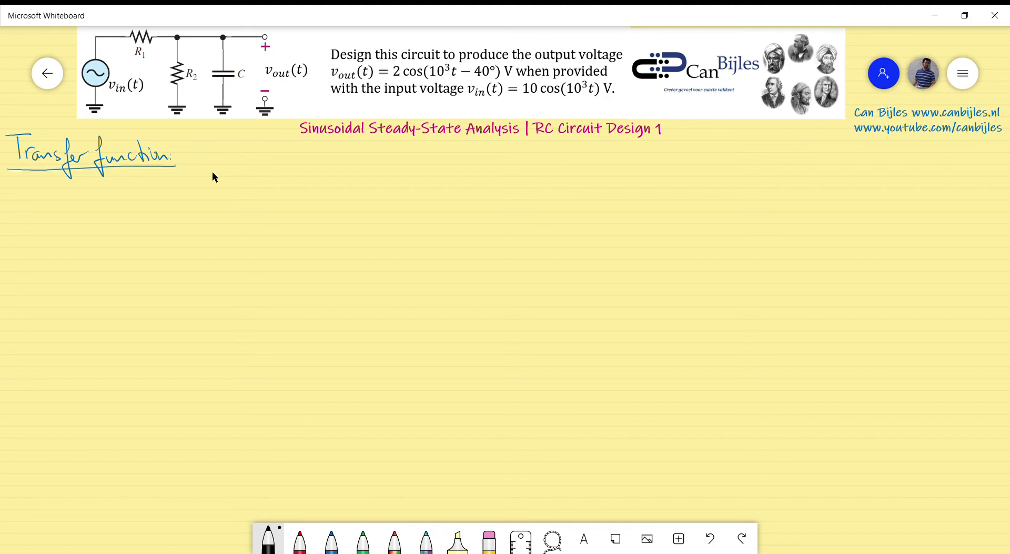
Step: Write H(s) = Vout(s)/Vin(s) = in black below the Transfer function heading
{"action": "mouse_move", "coordinate": [28, 197]}
{"action": "left_mouse_down"}
{"action": "mouse_move", "coordinate": [30, 221]}
{"action": "mouse_move", "coordinate": [51, 215]}
{"action": "left_mouse_up"}
{"action": "left_click_drag", "start_coordinate": [56, 197], "coordinate": [56, 221]}
{"action": "mouse_move", "coordinate": [93, 188]}
{"action": "left_mouse_down"}
{"action": "mouse_move", "coordinate": [103, 184]}
{"action": "mouse_move", "coordinate": [112, 203]}
{"action": "left_mouse_up"}
{"action": "left_click_drag", "start_coordinate": [112, 197], "coordinate": [130, 193]}
{"action": "mouse_move", "coordinate": [138, 182]}
{"action": "left_mouse_down"}
{"action": "mouse_move", "coordinate": [135, 200]}
{"action": "mouse_move", "coordinate": [158, 206]}
{"action": "mouse_move", "coordinate": [117, 215]}
{"action": "mouse_move", "coordinate": [135, 232]}
{"action": "left_mouse_up"}
{"action": "left_click_drag", "start_coordinate": [143, 215], "coordinate": [146, 228]}
{"action": "left_click_drag", "start_coordinate": [151, 215], "coordinate": [152, 231]}
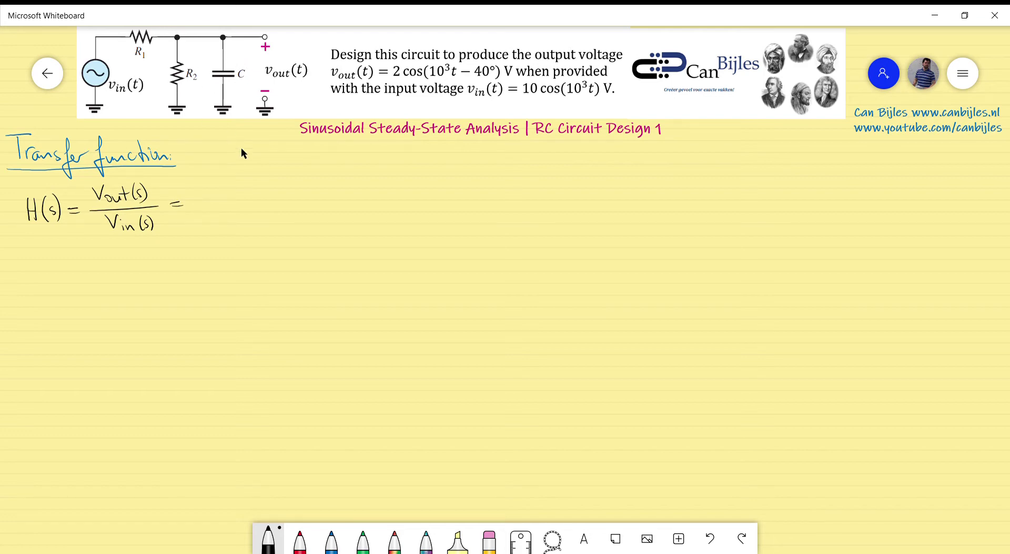
Step: Circle R2 and C in red as Z1, then complete H(s) as Z1/(R1+Z1) in black
{"action": "key", "text": "Right"}
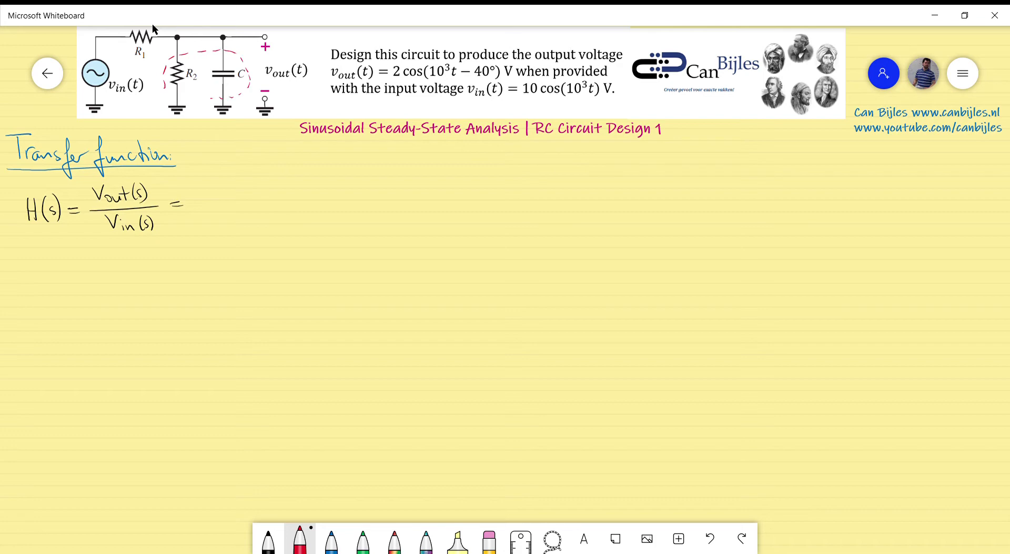
{"action": "mouse_move", "coordinate": [243, 97]}
{"action": "left_mouse_down"}
{"action": "mouse_move", "coordinate": [247, 145]}
{"action": "mouse_move", "coordinate": [262, 164]}
{"action": "left_mouse_up"}
{"action": "left_click", "coordinate": [269, 540]}
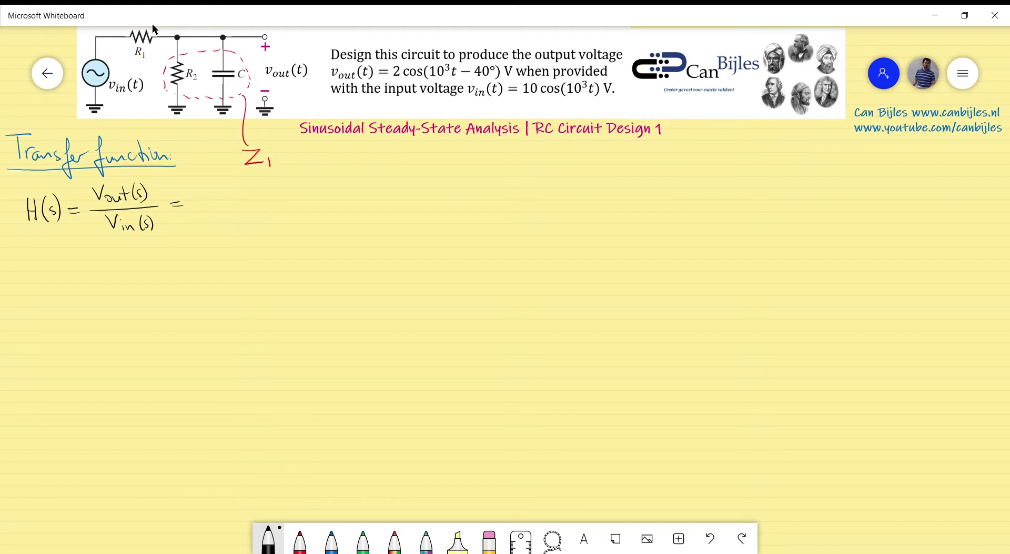
{"action": "mouse_move", "coordinate": [209, 184]}
{"action": "left_mouse_down"}
{"action": "mouse_move", "coordinate": [245, 193]}
{"action": "mouse_move", "coordinate": [202, 209]}
{"action": "mouse_move", "coordinate": [268, 205]}
{"action": "left_mouse_up"}
{"action": "mouse_move", "coordinate": [210, 232]}
{"action": "left_mouse_down"}
{"action": "mouse_move", "coordinate": [212, 224]}
{"action": "mouse_move", "coordinate": [221, 233]}
{"action": "left_mouse_up"}
{"action": "mouse_move", "coordinate": [225, 228]}
{"action": "left_mouse_down"}
{"action": "mouse_move", "coordinate": [261, 214]}
{"action": "mouse_move", "coordinate": [248, 231]}
{"action": "mouse_move", "coordinate": [270, 233]}
{"action": "left_mouse_up"}
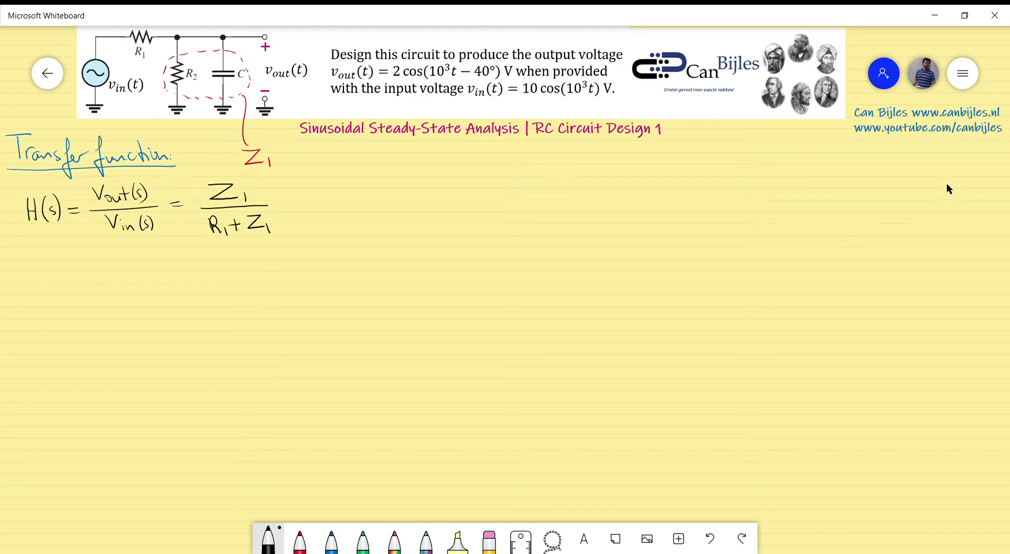
Step: Write Z1 = R2 // 1/sC near the centre of the board
{"action": "mouse_move", "coordinate": [381, 160]}
{"action": "left_mouse_down"}
{"action": "mouse_move", "coordinate": [401, 162]}
{"action": "mouse_move", "coordinate": [414, 179]}
{"action": "mouse_move", "coordinate": [429, 165]}
{"action": "left_mouse_up"}
{"action": "mouse_move", "coordinate": [422, 170]}
{"action": "left_mouse_down"}
{"action": "mouse_move", "coordinate": [475, 178]}
{"action": "mouse_move", "coordinate": [482, 169]}
{"action": "mouse_move", "coordinate": [479, 178]}
{"action": "left_mouse_up"}
{"action": "mouse_move", "coordinate": [495, 153]}
{"action": "left_mouse_down"}
{"action": "mouse_move", "coordinate": [487, 178]}
{"action": "mouse_move", "coordinate": [517, 159]}
{"action": "mouse_move", "coordinate": [533, 165]}
{"action": "mouse_move", "coordinate": [506, 192]}
{"action": "mouse_move", "coordinate": [530, 190]}
{"action": "left_mouse_up"}
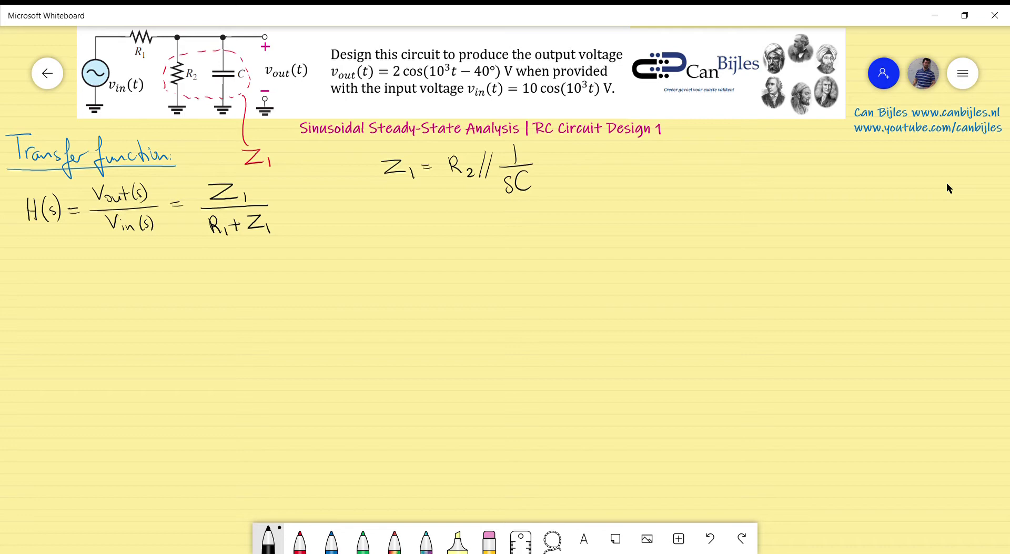
Step: Expand Z1 as = R2·(1/sC)/(R2+1/sC)
{"action": "left_click_drag", "start_coordinate": [549, 162], "coordinate": [562, 167]}
{"action": "mouse_move", "coordinate": [615, 147]}
{"action": "left_mouse_down"}
{"action": "mouse_move", "coordinate": [638, 165]}
{"action": "mouse_move", "coordinate": [663, 150]}
{"action": "left_mouse_up"}
{"action": "mouse_move", "coordinate": [649, 153]}
{"action": "left_mouse_down"}
{"action": "mouse_move", "coordinate": [678, 152]}
{"action": "mouse_move", "coordinate": [655, 171]}
{"action": "mouse_move", "coordinate": [676, 170]}
{"action": "left_mouse_up"}
{"action": "left_click_drag", "start_coordinate": [588, 178], "coordinate": [713, 175]}
{"action": "left_click_drag", "start_coordinate": [614, 191], "coordinate": [639, 212]}
{"action": "mouse_move", "coordinate": [640, 203]}
{"action": "left_mouse_down"}
{"action": "mouse_move", "coordinate": [682, 195]}
{"action": "mouse_move", "coordinate": [709, 199]}
{"action": "mouse_move", "coordinate": [680, 208]}
{"action": "mouse_move", "coordinate": [704, 221]}
{"action": "left_mouse_up"}
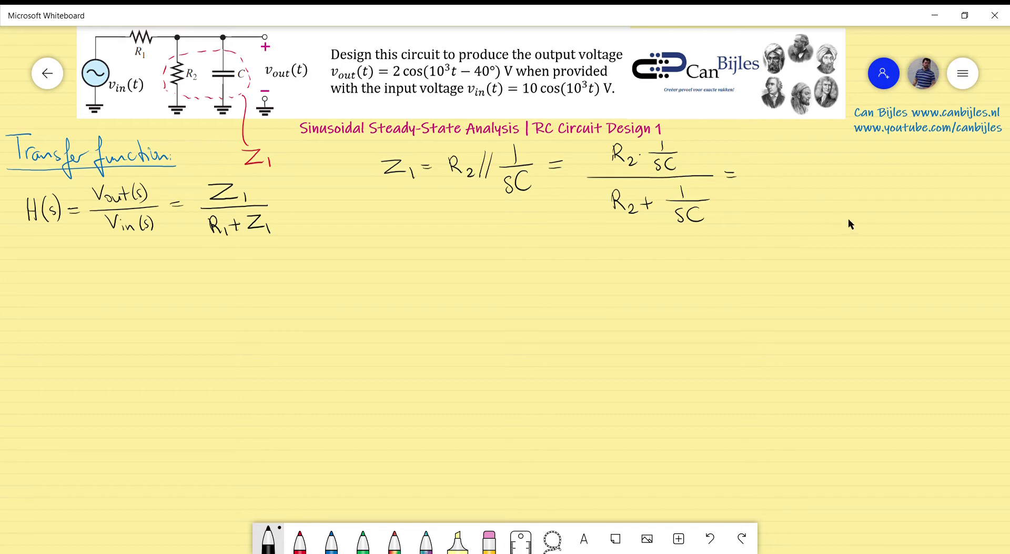
Step: Simplify Z1 to = R2/(1+R2Cs)
{"action": "left_click_drag", "start_coordinate": [809, 153], "coordinate": [809, 168]}
{"action": "left_click_drag", "start_coordinate": [808, 153], "coordinate": [826, 173]}
{"action": "left_click_drag", "start_coordinate": [765, 179], "coordinate": [864, 179]}
{"action": "mouse_move", "coordinate": [784, 200]}
{"action": "left_mouse_down"}
{"action": "mouse_move", "coordinate": [785, 211]}
{"action": "mouse_move", "coordinate": [803, 205]}
{"action": "left_mouse_up"}
{"action": "mouse_move", "coordinate": [796, 199]}
{"action": "left_mouse_down"}
{"action": "mouse_move", "coordinate": [797, 212]}
{"action": "mouse_move", "coordinate": [821, 212]}
{"action": "left_mouse_up"}
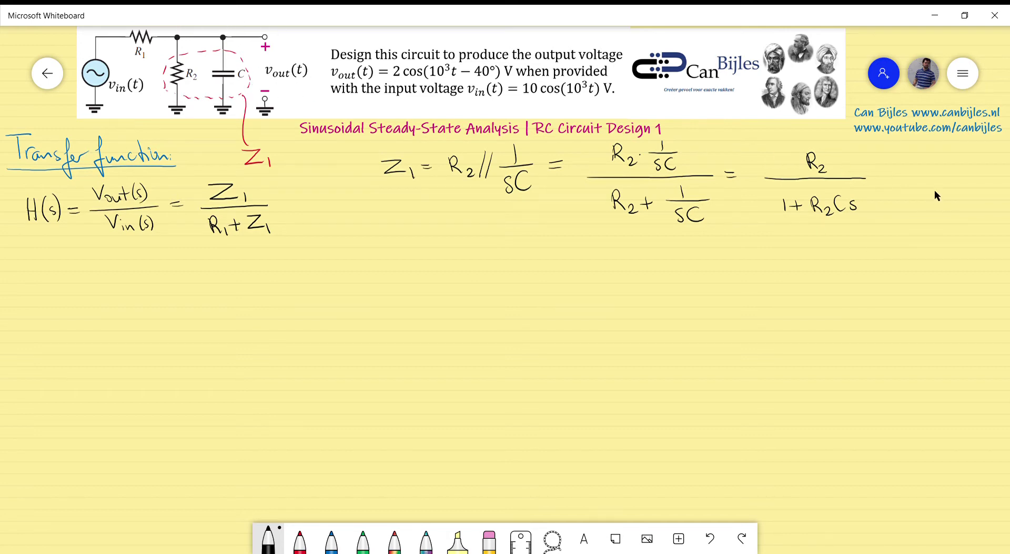
Step: Write a second line H(s) = (R2/(1+R2Cs))/(R1+R2/(1+R2Cs)) =
{"action": "mouse_move", "coordinate": [35, 273]}
{"action": "left_mouse_down"}
{"action": "mouse_move", "coordinate": [36, 295]}
{"action": "mouse_move", "coordinate": [50, 295]}
{"action": "left_mouse_up"}
{"action": "left_click_drag", "start_coordinate": [59, 280], "coordinate": [65, 293]}
{"action": "left_click_drag", "start_coordinate": [69, 285], "coordinate": [82, 289]}
{"action": "mouse_move", "coordinate": [150, 249]}
{"action": "left_mouse_down"}
{"action": "mouse_move", "coordinate": [166, 263]}
{"action": "mouse_move", "coordinate": [147, 267]}
{"action": "mouse_move", "coordinate": [191, 266]}
{"action": "mouse_move", "coordinate": [136, 280]}
{"action": "mouse_move", "coordinate": [185, 284]}
{"action": "left_mouse_up"}
{"action": "left_click_drag", "start_coordinate": [97, 290], "coordinate": [238, 285]}
{"action": "mouse_move", "coordinate": [116, 305]}
{"action": "left_mouse_down"}
{"action": "mouse_move", "coordinate": [116, 321]}
{"action": "mouse_move", "coordinate": [133, 321]}
{"action": "left_mouse_up"}
{"action": "mouse_move", "coordinate": [138, 314]}
{"action": "left_mouse_down"}
{"action": "mouse_move", "coordinate": [188, 298]}
{"action": "mouse_move", "coordinate": [238, 308]}
{"action": "left_mouse_up"}
{"action": "mouse_move", "coordinate": [175, 323]}
{"action": "left_mouse_down"}
{"action": "mouse_move", "coordinate": [177, 334]}
{"action": "mouse_move", "coordinate": [191, 327]}
{"action": "left_mouse_up"}
{"action": "mouse_move", "coordinate": [186, 322]}
{"action": "left_mouse_down"}
{"action": "mouse_move", "coordinate": [185, 333]}
{"action": "mouse_move", "coordinate": [235, 330]}
{"action": "left_mouse_up"}
{"action": "left_click_drag", "start_coordinate": [230, 285], "coordinate": [264, 285]}
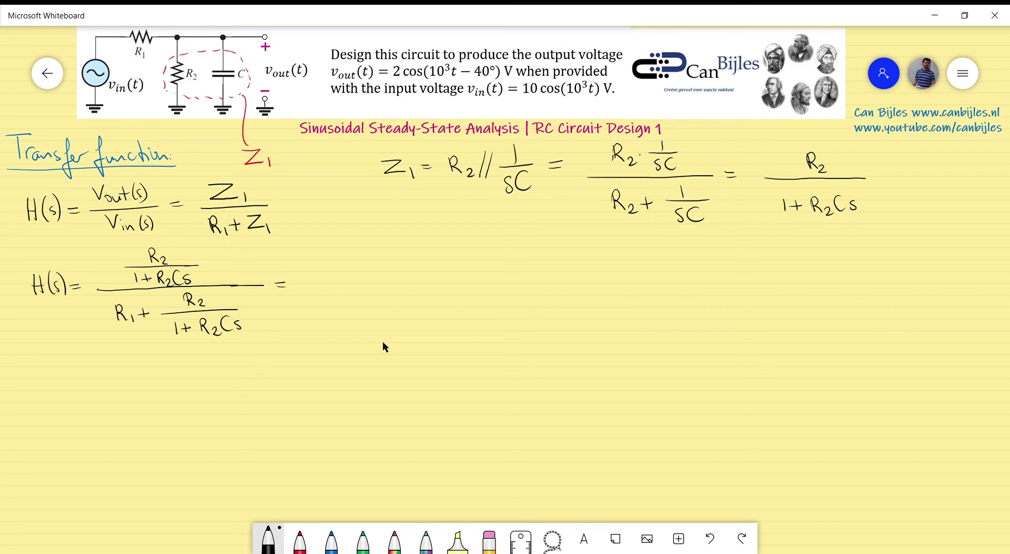
Step: Write R2/(R1(1+R2Cs)+R2), fixing a mistaken R2 in the denominator to R1
{"action": "mouse_move", "coordinate": [373, 259]}
{"action": "left_mouse_down"}
{"action": "mouse_move", "coordinate": [375, 275]}
{"action": "mouse_move", "coordinate": [399, 280]}
{"action": "left_mouse_up"}
{"action": "left_click_drag", "start_coordinate": [314, 291], "coordinate": [443, 284]}
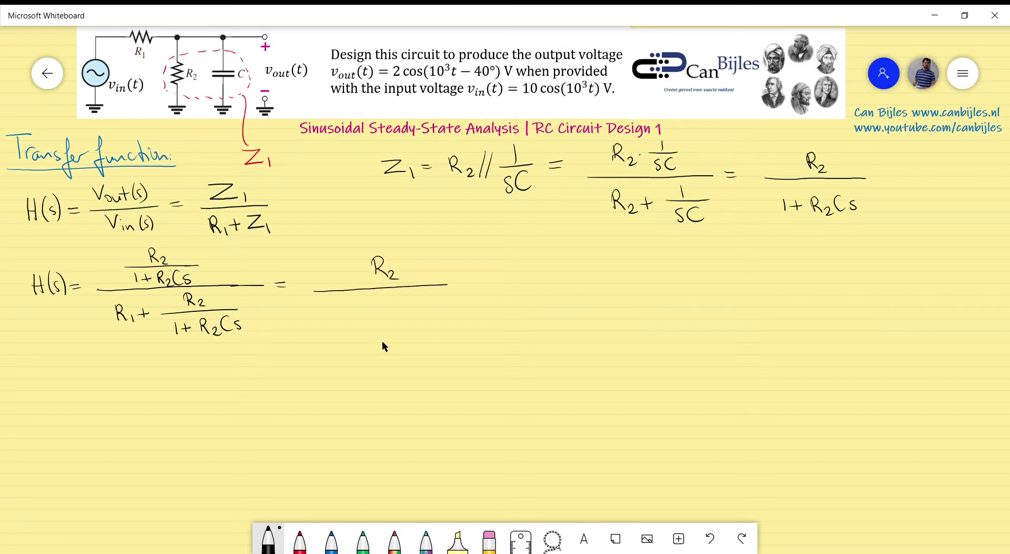
{"action": "mouse_move", "coordinate": [326, 311]}
{"action": "left_mouse_down"}
{"action": "mouse_move", "coordinate": [327, 328]}
{"action": "mouse_move", "coordinate": [350, 330]}
{"action": "left_mouse_up"}
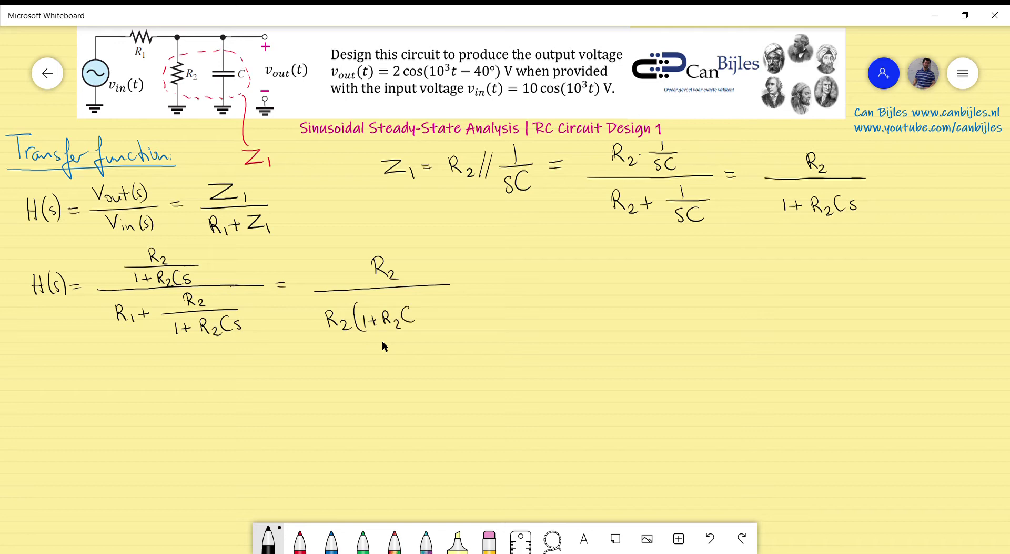
{"action": "left_click_drag", "start_coordinate": [327, 315], "coordinate": [337, 327]}
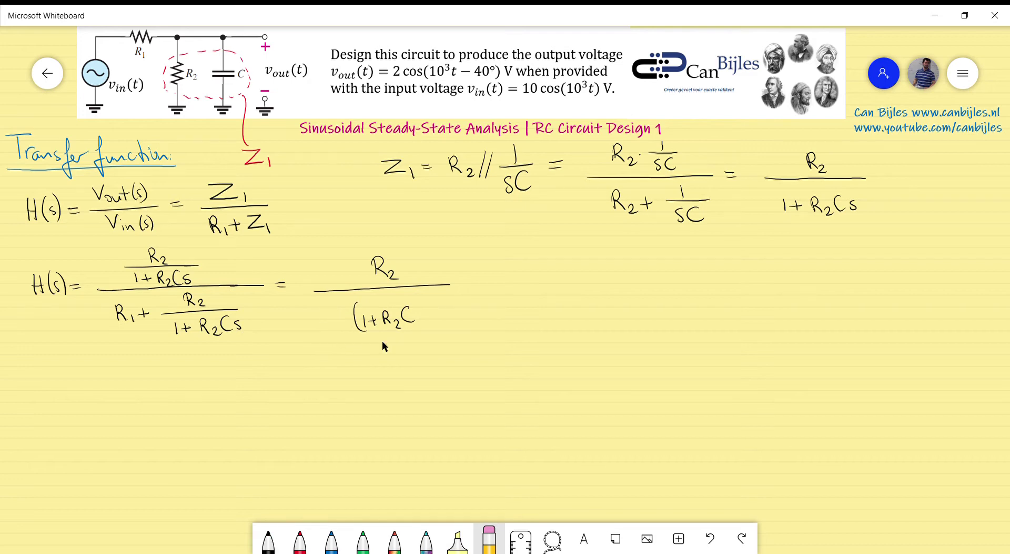
{"action": "left_click_drag", "start_coordinate": [325, 314], "coordinate": [346, 332]}
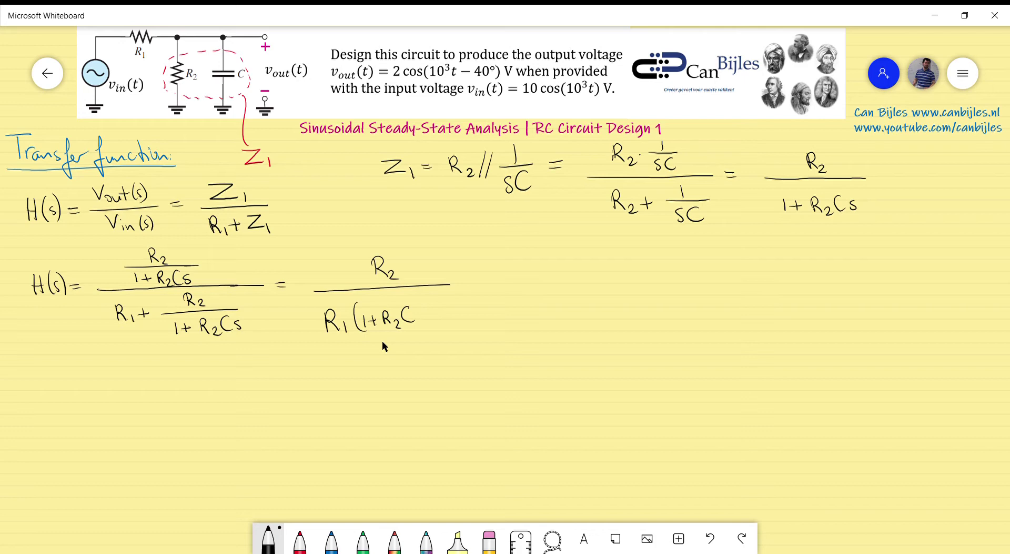
{"action": "mouse_move", "coordinate": [427, 310]}
{"action": "left_mouse_down"}
{"action": "mouse_move", "coordinate": [420, 319]}
{"action": "mouse_move", "coordinate": [433, 328]}
{"action": "mouse_move", "coordinate": [452, 313]}
{"action": "left_mouse_up"}
{"action": "mouse_move", "coordinate": [446, 306]}
{"action": "left_mouse_down"}
{"action": "mouse_move", "coordinate": [446, 320]}
{"action": "mouse_move", "coordinate": [463, 318]}
{"action": "left_mouse_up"}
{"action": "left_click_drag", "start_coordinate": [463, 301], "coordinate": [474, 316]}
{"action": "left_click_drag", "start_coordinate": [478, 311], "coordinate": [489, 317]}
{"action": "left_click_drag", "start_coordinate": [450, 284], "coordinate": [527, 284]}
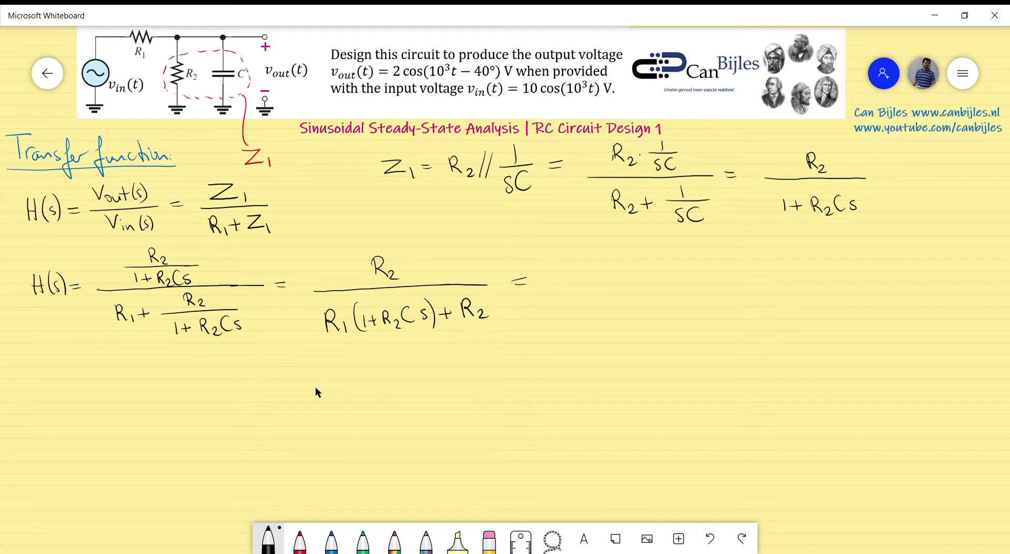
Step: Simplify to R2/(R1+R2+R1R2Cs)
{"action": "mouse_move", "coordinate": [605, 257]}
{"action": "left_mouse_down"}
{"action": "mouse_move", "coordinate": [606, 276]}
{"action": "mouse_move", "coordinate": [632, 278]}
{"action": "left_mouse_up"}
{"action": "left_click_drag", "start_coordinate": [555, 285], "coordinate": [661, 283]}
{"action": "left_click_drag", "start_coordinate": [573, 303], "coordinate": [582, 315]}
{"action": "left_click_drag", "start_coordinate": [587, 310], "coordinate": [602, 307]}
{"action": "mouse_move", "coordinate": [597, 302]}
{"action": "left_mouse_down"}
{"action": "mouse_move", "coordinate": [598, 314]}
{"action": "mouse_move", "coordinate": [609, 311]}
{"action": "left_mouse_up"}
{"action": "mouse_move", "coordinate": [608, 298]}
{"action": "left_mouse_down"}
{"action": "mouse_move", "coordinate": [630, 316]}
{"action": "mouse_move", "coordinate": [644, 307]}
{"action": "left_mouse_up"}
{"action": "mouse_move", "coordinate": [639, 302]}
{"action": "left_mouse_down"}
{"action": "mouse_move", "coordinate": [639, 314]}
{"action": "mouse_move", "coordinate": [665, 312]}
{"action": "left_mouse_up"}
{"action": "left_click_drag", "start_coordinate": [665, 297], "coordinate": [686, 312]}
{"action": "mouse_move", "coordinate": [685, 295]}
{"action": "left_mouse_down"}
{"action": "mouse_move", "coordinate": [695, 310]}
{"action": "mouse_move", "coordinate": [720, 309]}
{"action": "left_mouse_up"}
{"action": "left_click_drag", "start_coordinate": [731, 298], "coordinate": [722, 309]}
{"action": "left_click_drag", "start_coordinate": [657, 285], "coordinate": [739, 282]}
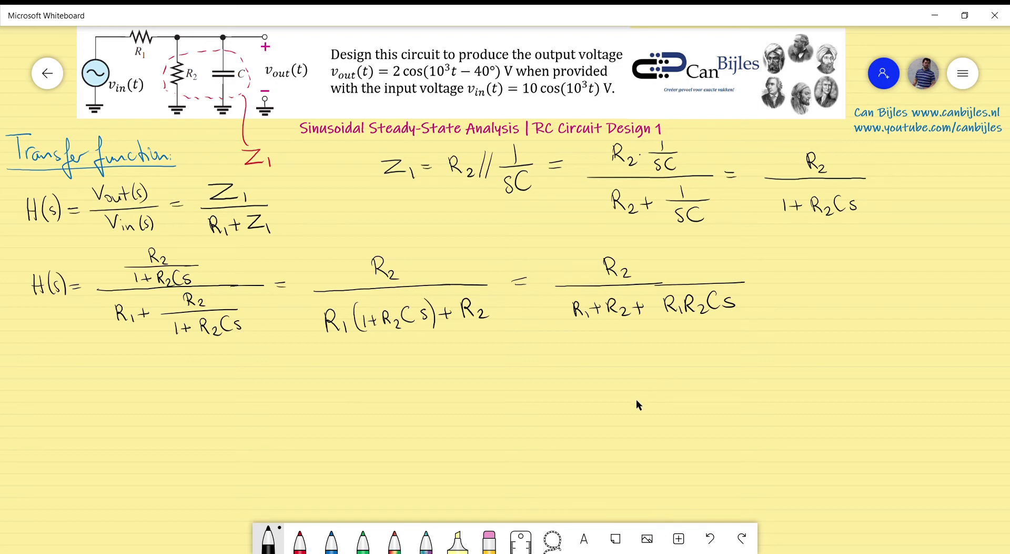
Step: Factor it as = R2/(R1+R2) · 1/(1 + R1R2C/(R1+R2)·s)
{"action": "left_click_drag", "start_coordinate": [758, 278], "coordinate": [772, 277]}
{"action": "mouse_move", "coordinate": [758, 284]}
{"action": "left_mouse_down"}
{"action": "mouse_move", "coordinate": [802, 270]}
{"action": "mouse_move", "coordinate": [840, 281]}
{"action": "mouse_move", "coordinate": [795, 304]}
{"action": "left_mouse_up"}
{"action": "left_click_drag", "start_coordinate": [797, 289], "coordinate": [804, 305]}
{"action": "left_click_drag", "start_coordinate": [811, 297], "coordinate": [818, 304]}
{"action": "mouse_move", "coordinate": [825, 293]}
{"action": "left_mouse_down"}
{"action": "mouse_move", "coordinate": [826, 305]}
{"action": "mouse_move", "coordinate": [849, 304]}
{"action": "left_mouse_up"}
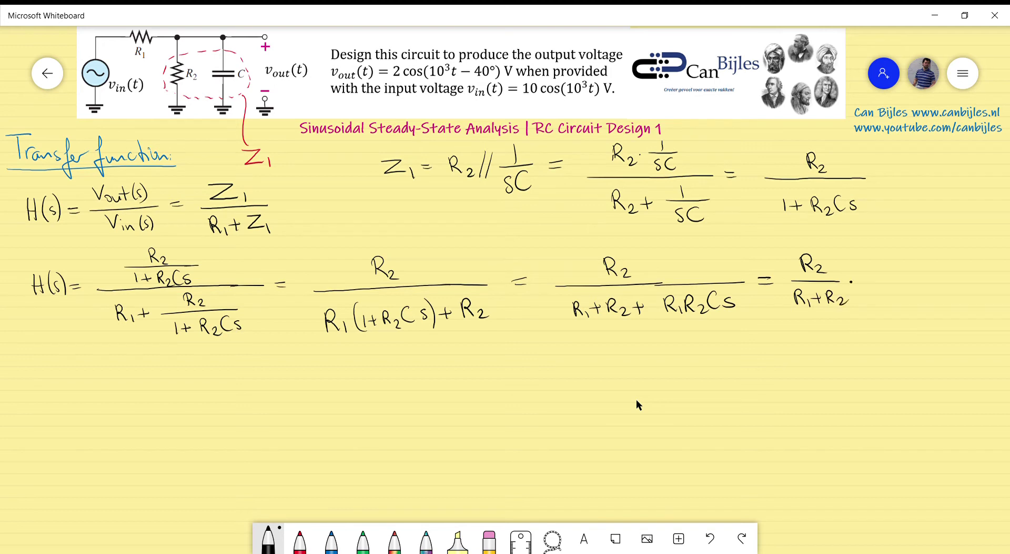
{"action": "mouse_move", "coordinate": [911, 253]}
{"action": "left_mouse_down"}
{"action": "mouse_move", "coordinate": [912, 269]}
{"action": "mouse_move", "coordinate": [935, 282]}
{"action": "mouse_move", "coordinate": [966, 281]}
{"action": "left_mouse_up"}
{"action": "left_click_drag", "start_coordinate": [877, 300], "coordinate": [878, 312]}
{"action": "mouse_move", "coordinate": [916, 289]}
{"action": "left_mouse_down"}
{"action": "mouse_move", "coordinate": [928, 316]}
{"action": "mouse_move", "coordinate": [939, 306]}
{"action": "mouse_move", "coordinate": [947, 315]}
{"action": "mouse_move", "coordinate": [949, 298]}
{"action": "mouse_move", "coordinate": [971, 305]}
{"action": "mouse_move", "coordinate": [925, 325]}
{"action": "left_mouse_up"}
{"action": "mouse_move", "coordinate": [926, 311]}
{"action": "left_mouse_down"}
{"action": "mouse_move", "coordinate": [936, 325]}
{"action": "mouse_move", "coordinate": [974, 327]}
{"action": "mouse_move", "coordinate": [986, 312]}
{"action": "left_mouse_up"}
{"action": "left_click_drag", "start_coordinate": [957, 279], "coordinate": [991, 277]}
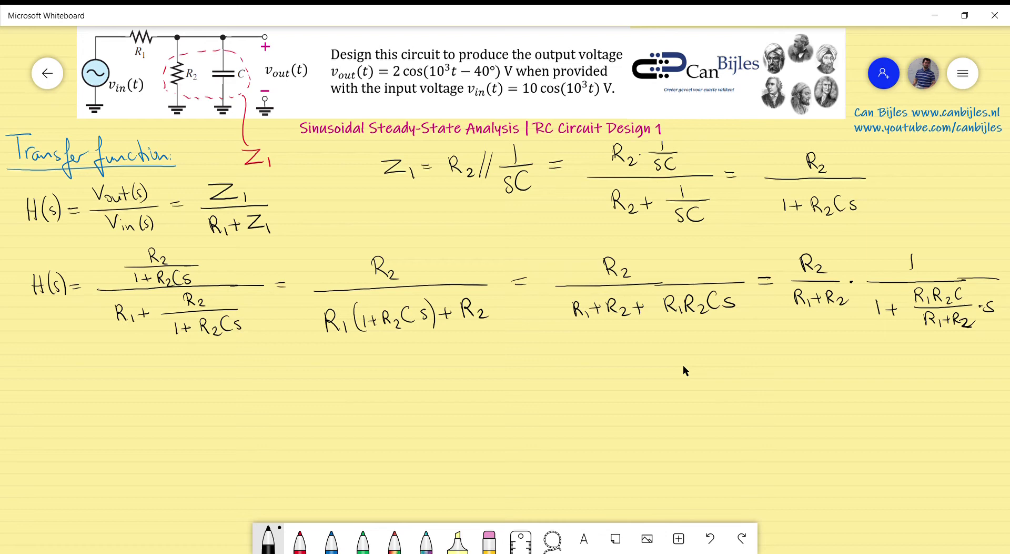
{"action": "scroll", "coordinate": [777, 381], "scroll_direction": "down", "scroll_amount": 1}
{"action": "scroll", "coordinate": [778, 381], "scroll_direction": "right", "scroll_amount": 1}
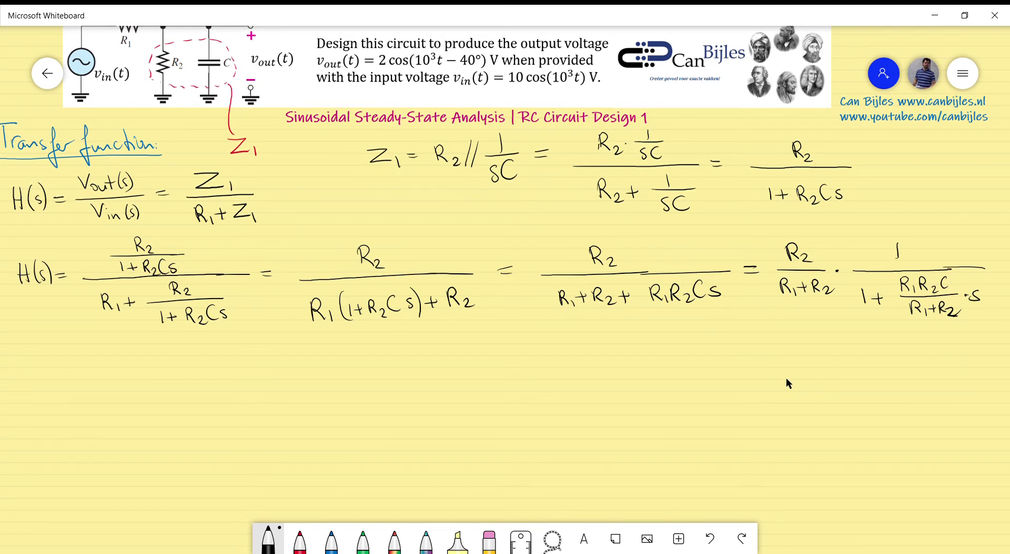
Step: Write and circle the note S = jω in blue under the equations
{"action": "left_click", "coordinate": [331, 539]}
{"action": "mouse_move", "coordinate": [436, 337]}
{"action": "left_mouse_down"}
{"action": "mouse_move", "coordinate": [424, 344]}
{"action": "mouse_move", "coordinate": [427, 359]}
{"action": "left_mouse_up"}
{"action": "mouse_move", "coordinate": [446, 346]}
{"action": "left_mouse_down"}
{"action": "mouse_move", "coordinate": [471, 368]}
{"action": "mouse_move", "coordinate": [496, 341]}
{"action": "mouse_move", "coordinate": [406, 353]}
{"action": "mouse_move", "coordinate": [510, 327]}
{"action": "left_mouse_up"}
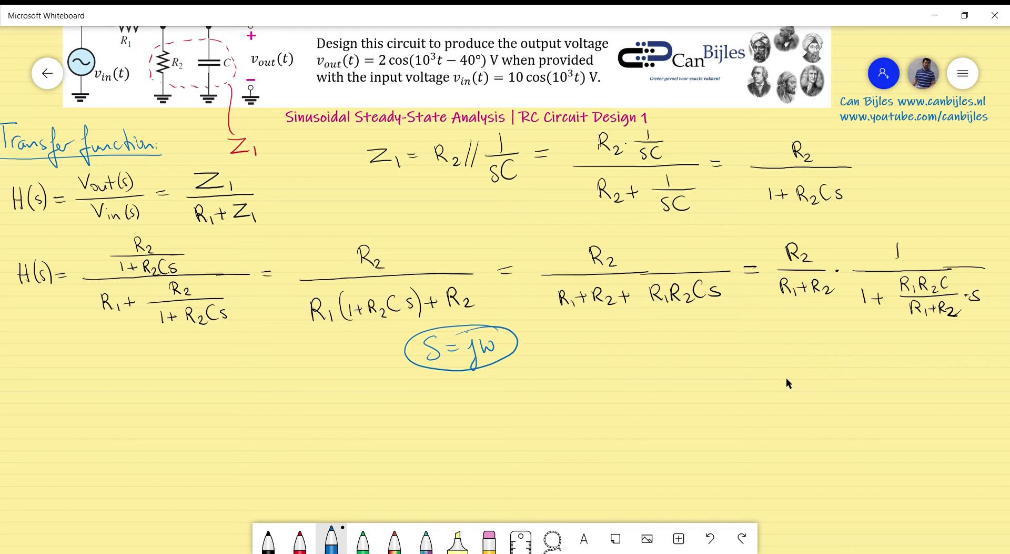
Step: Start a new line 'Then: H(jω) = R2/(R1+R2)' in blue
{"action": "mouse_move", "coordinate": [22, 376]}
{"action": "left_mouse_down"}
{"action": "mouse_move", "coordinate": [23, 402]}
{"action": "mouse_move", "coordinate": [24, 374]}
{"action": "mouse_move", "coordinate": [38, 400]}
{"action": "left_mouse_up"}
{"action": "left_click_drag", "start_coordinate": [38, 394], "coordinate": [101, 398]}
{"action": "mouse_move", "coordinate": [93, 390]}
{"action": "left_mouse_down"}
{"action": "mouse_move", "coordinate": [109, 389]}
{"action": "mouse_move", "coordinate": [125, 415]}
{"action": "mouse_move", "coordinate": [139, 387]}
{"action": "mouse_move", "coordinate": [140, 408]}
{"action": "left_mouse_up"}
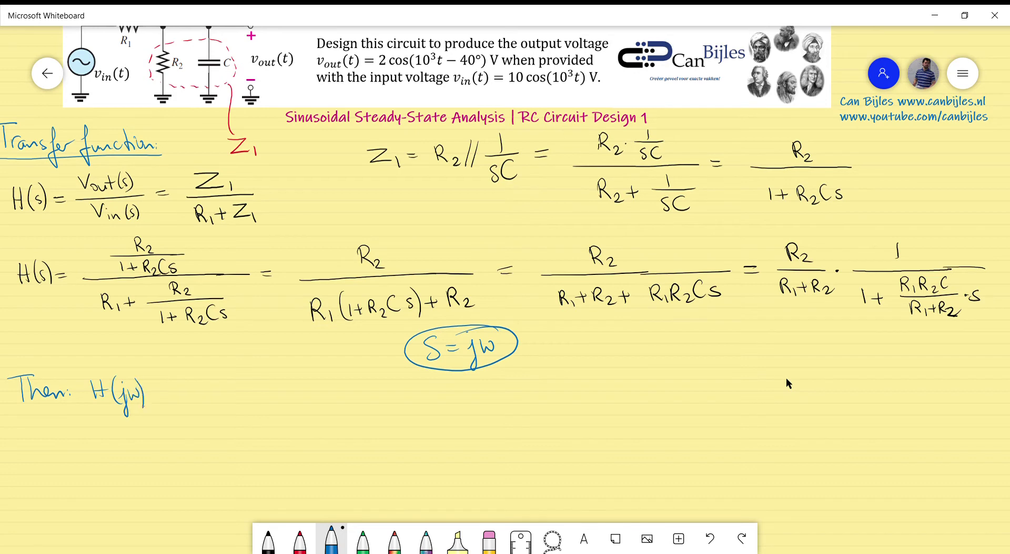
{"action": "left_click_drag", "start_coordinate": [192, 368], "coordinate": [191, 385]}
{"action": "mouse_move", "coordinate": [206, 382]}
{"action": "left_mouse_down"}
{"action": "mouse_move", "coordinate": [229, 391]}
{"action": "mouse_move", "coordinate": [181, 419]}
{"action": "mouse_move", "coordinate": [225, 422]}
{"action": "left_mouse_up"}
{"action": "left_click_drag", "start_coordinate": [226, 414], "coordinate": [240, 421]}
Step: Add the second factor · 1/(1 + jω R1R2C/(R1+R2)) to H(jω)
{"action": "left_click_drag", "start_coordinate": [310, 359], "coordinate": [314, 379]}
{"action": "left_click_drag", "start_coordinate": [255, 393], "coordinate": [374, 388]}
{"action": "left_click_drag", "start_coordinate": [272, 410], "coordinate": [274, 422]}
{"action": "mouse_move", "coordinate": [278, 419]}
{"action": "left_mouse_down"}
{"action": "mouse_move", "coordinate": [309, 420]}
{"action": "mouse_move", "coordinate": [309, 437]}
{"action": "mouse_move", "coordinate": [330, 411]}
{"action": "left_mouse_up"}
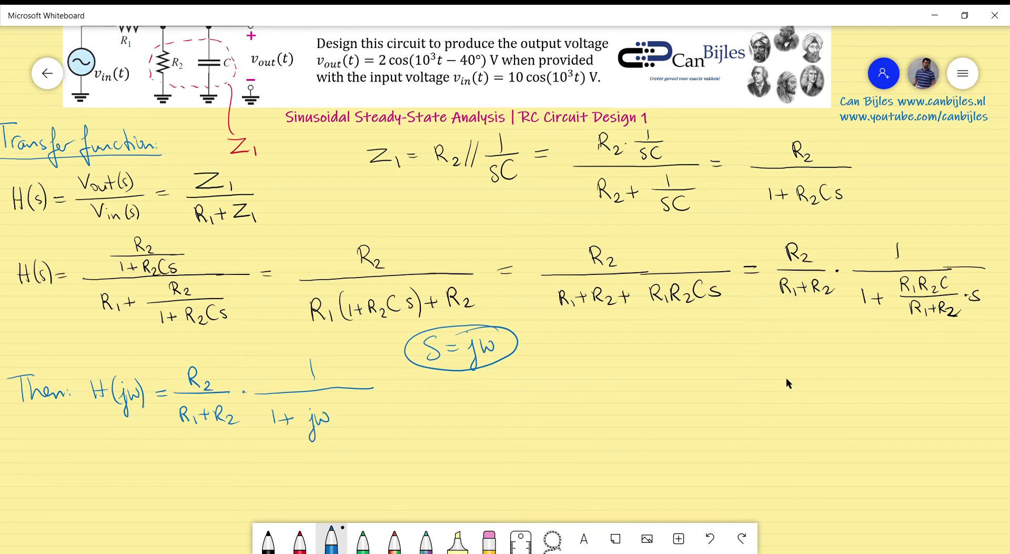
{"action": "mouse_move", "coordinate": [349, 396]}
{"action": "left_mouse_down"}
{"action": "mouse_move", "coordinate": [360, 412]}
{"action": "mouse_move", "coordinate": [391, 414]}
{"action": "left_mouse_up"}
{"action": "mouse_move", "coordinate": [397, 398]}
{"action": "left_mouse_down"}
{"action": "mouse_move", "coordinate": [408, 411]}
{"action": "mouse_move", "coordinate": [418, 386]}
{"action": "left_mouse_up"}
{"action": "mouse_move", "coordinate": [337, 417]}
{"action": "left_mouse_down"}
{"action": "mouse_move", "coordinate": [419, 415]}
{"action": "mouse_move", "coordinate": [361, 441]}
{"action": "mouse_move", "coordinate": [370, 441]}
{"action": "left_mouse_up"}
{"action": "left_click_drag", "start_coordinate": [373, 435], "coordinate": [390, 432]}
{"action": "left_click_drag", "start_coordinate": [385, 428], "coordinate": [398, 441]}
{"action": "left_click_drag", "start_coordinate": [398, 426], "coordinate": [416, 442]}
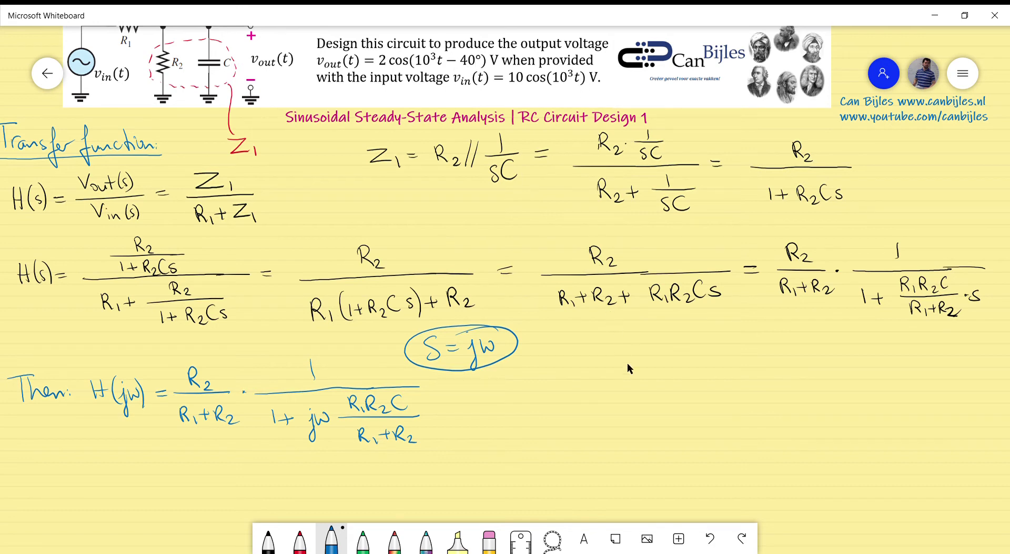
{"action": "left_click_drag", "start_coordinate": [640, 399], "coordinate": [631, 259]}
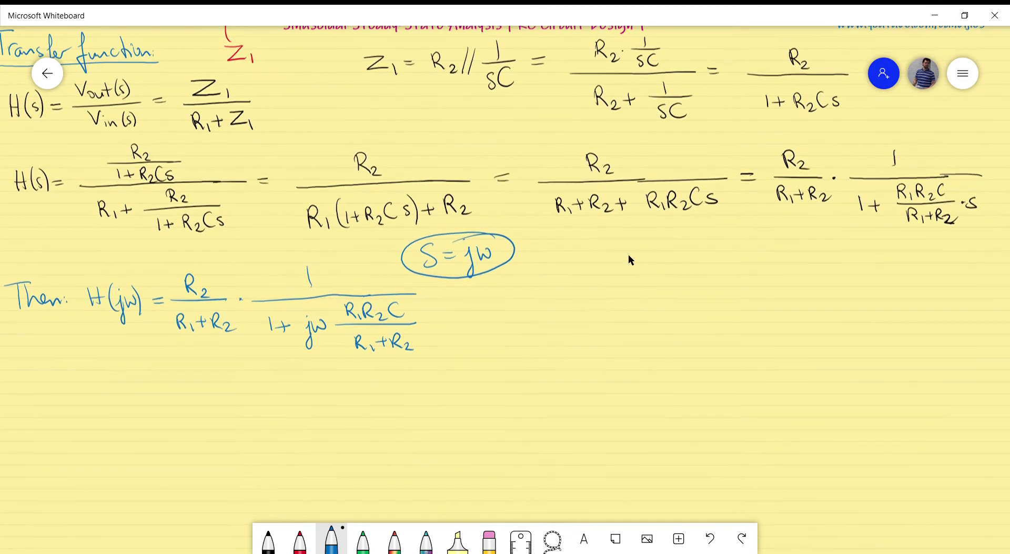
Step: Write Gain = 2/10 = 1/5 in black on the right
{"action": "key", "text": "ctrl+1"}
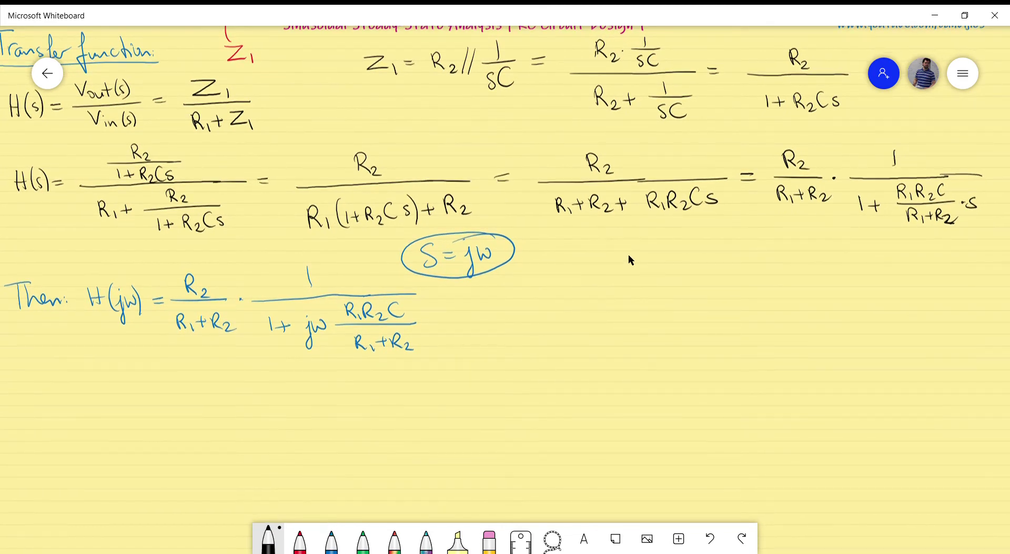
{"action": "mouse_move", "coordinate": [582, 265]}
{"action": "left_mouse_down"}
{"action": "mouse_move", "coordinate": [581, 279]}
{"action": "mouse_move", "coordinate": [600, 290]}
{"action": "mouse_move", "coordinate": [714, 276]}
{"action": "left_mouse_up"}
{"action": "mouse_move", "coordinate": [697, 286]}
{"action": "left_mouse_down"}
{"action": "mouse_move", "coordinate": [697, 298]}
{"action": "mouse_move", "coordinate": [707, 289]}
{"action": "left_mouse_up"}
{"action": "left_click_drag", "start_coordinate": [727, 272], "coordinate": [764, 268]}
{"action": "mouse_move", "coordinate": [757, 275]}
{"action": "left_mouse_down"}
{"action": "mouse_move", "coordinate": [777, 272]}
{"action": "mouse_move", "coordinate": [767, 296]}
{"action": "left_mouse_up"}
Step: Write Phase = −40° − 0° = −40°, double-underlining the −40° and 1/5 results
{"action": "mouse_move", "coordinate": [584, 319]}
{"action": "left_mouse_down"}
{"action": "mouse_move", "coordinate": [585, 336]}
{"action": "mouse_move", "coordinate": [606, 338]}
{"action": "left_mouse_up"}
{"action": "left_click_drag", "start_coordinate": [617, 331], "coordinate": [642, 337]}
{"action": "left_click_drag", "start_coordinate": [653, 325], "coordinate": [709, 331]}
{"action": "mouse_move", "coordinate": [706, 324]}
{"action": "left_mouse_down"}
{"action": "mouse_move", "coordinate": [706, 336]}
{"action": "mouse_move", "coordinate": [719, 314]}
{"action": "mouse_move", "coordinate": [738, 328]}
{"action": "left_mouse_up"}
{"action": "mouse_move", "coordinate": [747, 322]}
{"action": "left_mouse_down"}
{"action": "mouse_move", "coordinate": [751, 314]}
{"action": "mouse_move", "coordinate": [818, 332]}
{"action": "left_mouse_up"}
{"action": "mouse_move", "coordinate": [831, 316]}
{"action": "left_mouse_down"}
{"action": "mouse_move", "coordinate": [805, 334]}
{"action": "mouse_move", "coordinate": [841, 330]}
{"action": "left_mouse_up"}
{"action": "left_click_drag", "start_coordinate": [806, 336], "coordinate": [838, 334]}
{"action": "left_click_drag", "start_coordinate": [763, 296], "coordinate": [799, 294]}
{"action": "left_click_drag", "start_coordinate": [768, 300], "coordinate": [799, 298]}
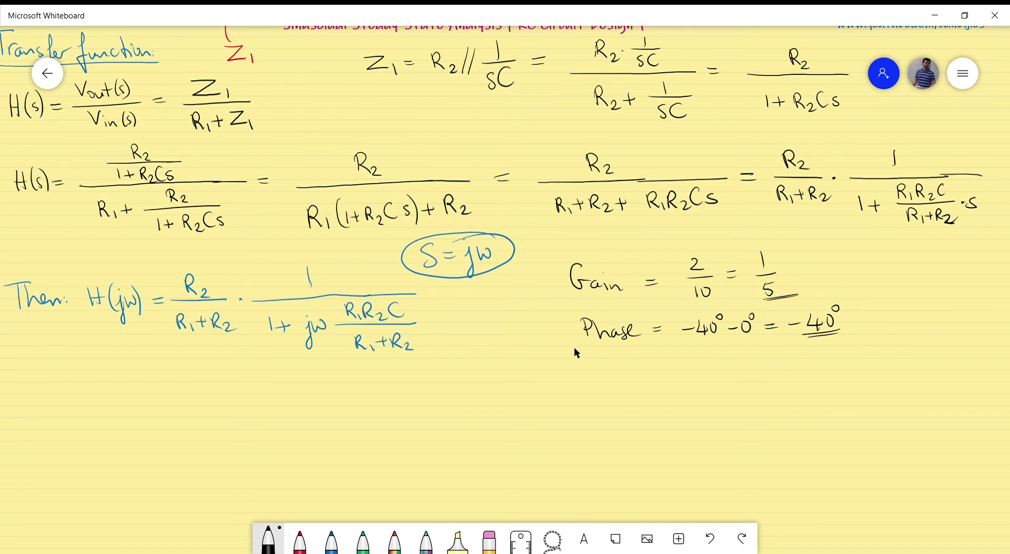
{"action": "scroll", "coordinate": [591, 368], "scroll_direction": "down", "scroll_amount": 1}
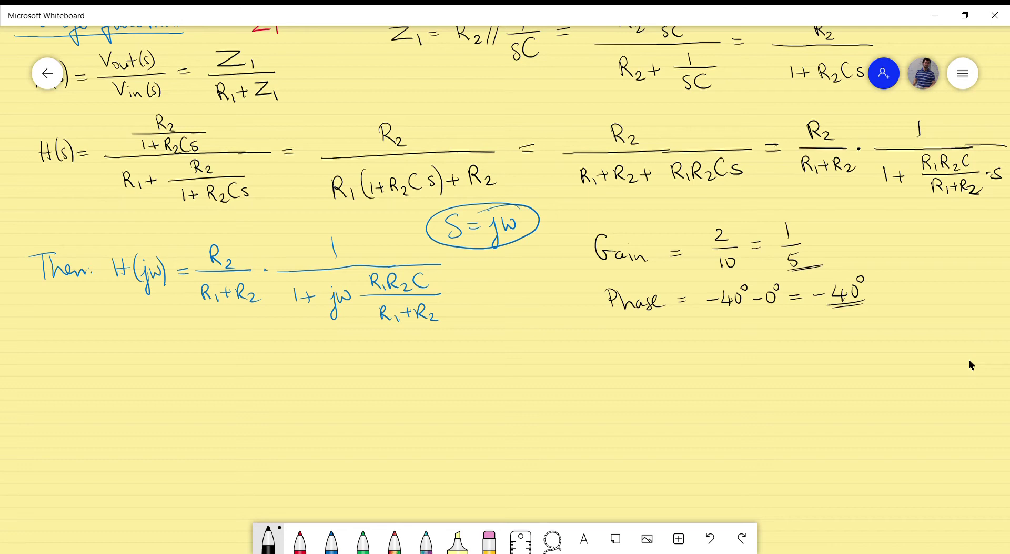
Step: Write '|H(jω)| =' in black ink to begin the magnitude formula
{"action": "mouse_move", "coordinate": [33, 365]}
{"action": "left_mouse_down"}
{"action": "mouse_move", "coordinate": [32, 387]}
{"action": "mouse_move", "coordinate": [42, 388]}
{"action": "left_mouse_up"}
{"action": "mouse_move", "coordinate": [33, 384]}
{"action": "left_mouse_down"}
{"action": "mouse_move", "coordinate": [65, 408]}
{"action": "mouse_move", "coordinate": [80, 380]}
{"action": "mouse_move", "coordinate": [79, 392]}
{"action": "left_mouse_up"}
{"action": "left_click_drag", "start_coordinate": [92, 359], "coordinate": [91, 405]}
{"action": "left_click_drag", "start_coordinate": [23, 353], "coordinate": [25, 395]}
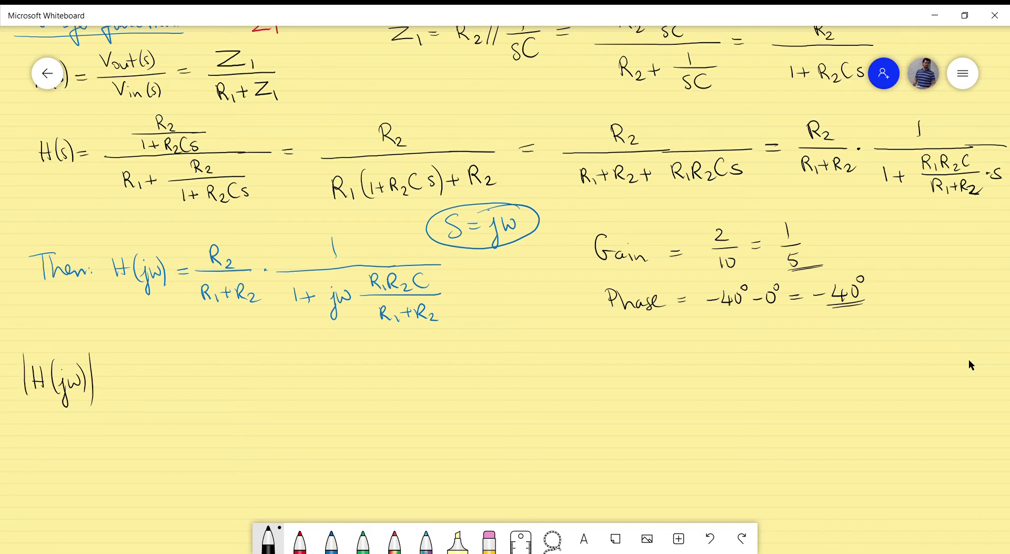
{"action": "left_click_drag", "start_coordinate": [105, 377], "coordinate": [121, 376]}
{"action": "left_click_drag", "start_coordinate": [108, 385], "coordinate": [122, 385]}
Step: Write the first factor R2/(R1+R2) after the equals sign
{"action": "left_click_drag", "start_coordinate": [150, 351], "coordinate": [151, 369]}
{"action": "mouse_move", "coordinate": [149, 351]}
{"action": "left_mouse_down"}
{"action": "mouse_move", "coordinate": [175, 370]}
{"action": "mouse_move", "coordinate": [138, 378]}
{"action": "mouse_move", "coordinate": [185, 379]}
{"action": "mouse_move", "coordinate": [144, 408]}
{"action": "left_mouse_up"}
{"action": "left_click_drag", "start_coordinate": [143, 391], "coordinate": [168, 407]}
{"action": "mouse_move", "coordinate": [175, 394]}
{"action": "left_mouse_down"}
{"action": "mouse_move", "coordinate": [176, 407]}
{"action": "mouse_move", "coordinate": [186, 405]}
{"action": "left_mouse_up"}
{"action": "left_click_drag", "start_coordinate": [185, 399], "coordinate": [198, 410]}
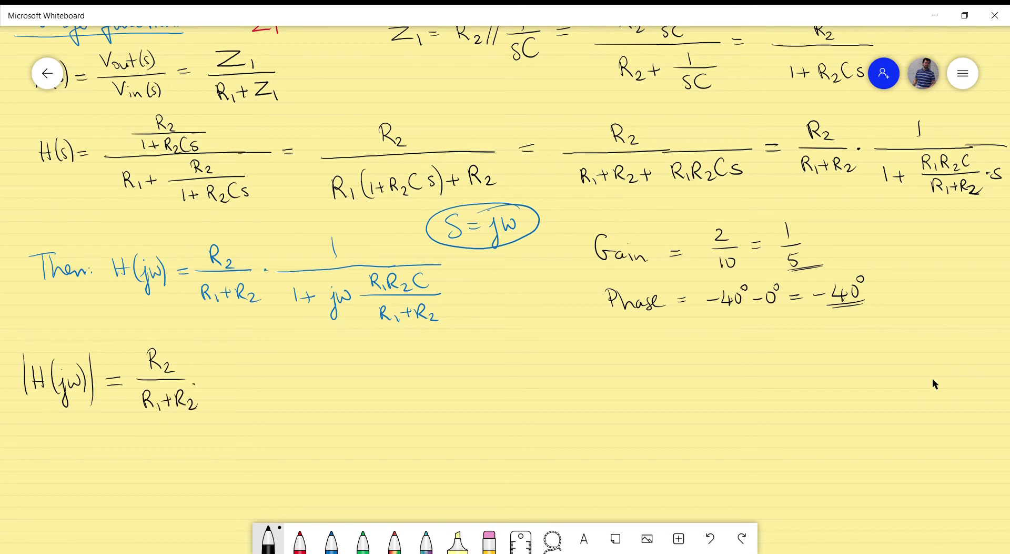
Step: Write the second factor 1/√(1² + (ω R1R2/(R1+R2)·C)²)
{"action": "left_click_drag", "start_coordinate": [304, 349], "coordinate": [305, 372]}
{"action": "left_click_drag", "start_coordinate": [218, 379], "coordinate": [384, 378]}
{"action": "mouse_move", "coordinate": [227, 409]}
{"action": "left_mouse_down"}
{"action": "mouse_move", "coordinate": [273, 393]}
{"action": "mouse_move", "coordinate": [397, 391]}
{"action": "mouse_move", "coordinate": [400, 406]}
{"action": "mouse_move", "coordinate": [401, 378]}
{"action": "left_mouse_up"}
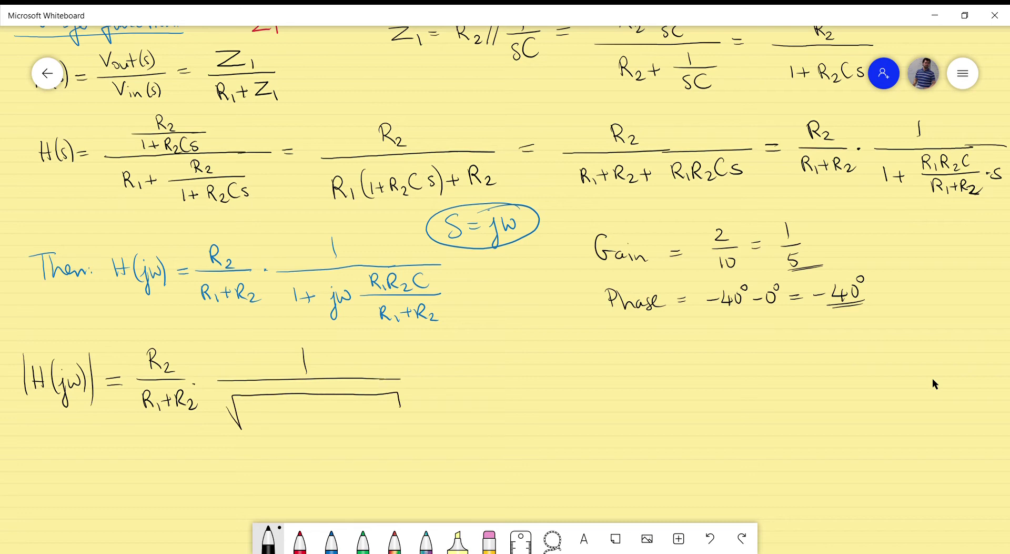
{"action": "mouse_move", "coordinate": [252, 409]}
{"action": "left_mouse_down"}
{"action": "mouse_move", "coordinate": [251, 424]}
{"action": "mouse_move", "coordinate": [265, 410]}
{"action": "mouse_move", "coordinate": [355, 415]}
{"action": "left_mouse_up"}
{"action": "mouse_move", "coordinate": [318, 421]}
{"action": "left_mouse_down"}
{"action": "mouse_move", "coordinate": [365, 419]}
{"action": "mouse_move", "coordinate": [331, 430]}
{"action": "left_mouse_up"}
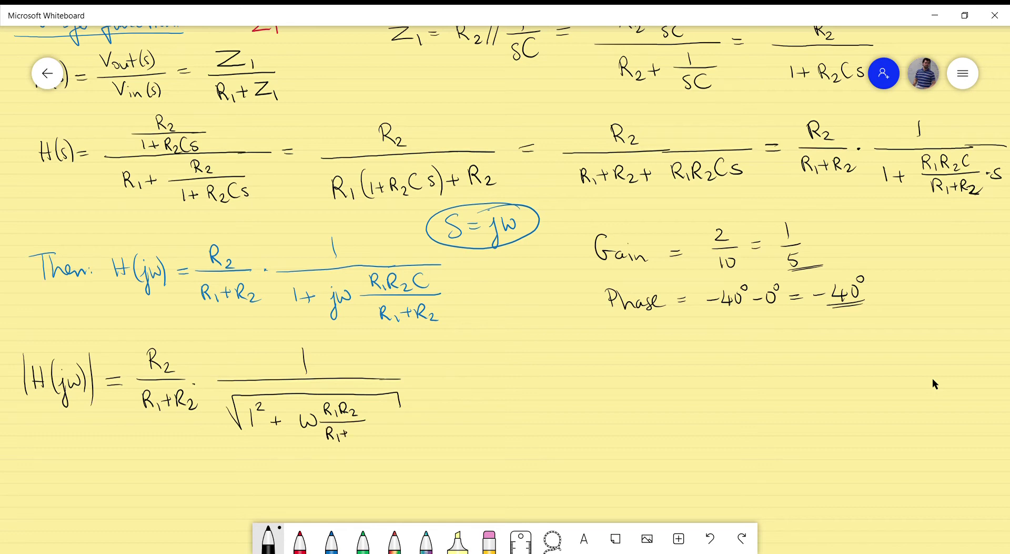
{"action": "mouse_move", "coordinate": [351, 426]}
{"action": "left_mouse_down"}
{"action": "mouse_move", "coordinate": [366, 440]}
{"action": "mouse_move", "coordinate": [382, 425]}
{"action": "mouse_move", "coordinate": [376, 443]}
{"action": "left_mouse_up"}
{"action": "left_click_drag", "start_coordinate": [299, 406], "coordinate": [312, 437]}
{"action": "left_click_drag", "start_coordinate": [384, 400], "coordinate": [391, 406]}
Step: Write and underline red 'Gain:' and 'Phase' headings above the formulas
{"action": "left_click", "coordinate": [300, 539]}
{"action": "mouse_move", "coordinate": [26, 313]}
{"action": "left_mouse_down"}
{"action": "mouse_move", "coordinate": [29, 332]}
{"action": "mouse_move", "coordinate": [45, 337]}
{"action": "left_mouse_up"}
{"action": "left_click_drag", "start_coordinate": [50, 330], "coordinate": [72, 332]}
{"action": "left_click_drag", "start_coordinate": [13, 340], "coordinate": [73, 339]}
{"action": "left_click_drag", "start_coordinate": [460, 341], "coordinate": [463, 359]}
{"action": "left_click_drag", "start_coordinate": [459, 342], "coordinate": [515, 358]}
{"action": "left_click_drag", "start_coordinate": [517, 353], "coordinate": [525, 348]}
{"action": "mouse_move", "coordinate": [461, 362]}
{"action": "left_mouse_down"}
{"action": "mouse_move", "coordinate": [531, 361]}
{"action": "mouse_move", "coordinate": [524, 348]}
{"action": "left_mouse_up"}
Step: Start the phase formula 'ϕ(ω) =' in black under the Phase heading
{"action": "left_click", "coordinate": [268, 540]}
{"action": "left_click_drag", "start_coordinate": [508, 395], "coordinate": [506, 407]}
{"action": "left_click_drag", "start_coordinate": [520, 379], "coordinate": [506, 415]}
{"action": "left_click_drag", "start_coordinate": [532, 384], "coordinate": [531, 409]}
{"action": "mouse_move", "coordinate": [535, 392]}
{"action": "left_mouse_down"}
{"action": "mouse_move", "coordinate": [543, 401]}
{"action": "mouse_move", "coordinate": [548, 389]}
{"action": "left_mouse_up"}
{"action": "mouse_move", "coordinate": [546, 381]}
{"action": "left_mouse_down"}
{"action": "mouse_move", "coordinate": [547, 406]}
{"action": "mouse_move", "coordinate": [573, 397]}
{"action": "left_mouse_up"}
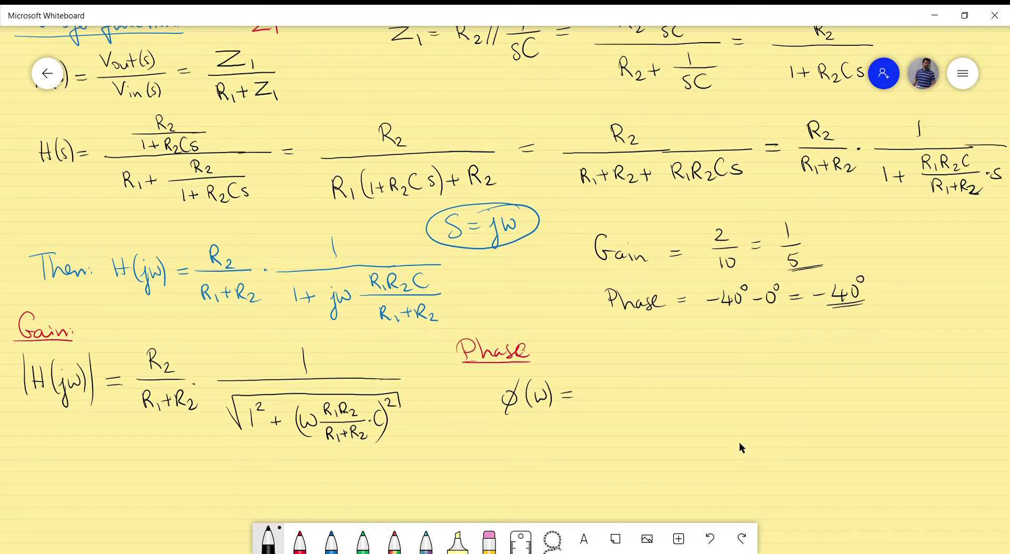
Step: Write '0° − arctan(ω R1R2C/(R1+R2))' after 'ϕ(ω) =' in black ink
{"action": "mouse_move", "coordinate": [600, 381]}
{"action": "left_mouse_down"}
{"action": "mouse_move", "coordinate": [606, 371]}
{"action": "mouse_move", "coordinate": [627, 390]}
{"action": "left_mouse_up"}
{"action": "left_click_drag", "start_coordinate": [645, 386], "coordinate": [656, 386]}
{"action": "left_click_drag", "start_coordinate": [664, 386], "coordinate": [675, 393]}
{"action": "left_click_drag", "start_coordinate": [671, 386], "coordinate": [702, 396]}
{"action": "left_click_drag", "start_coordinate": [721, 360], "coordinate": [723, 412]}
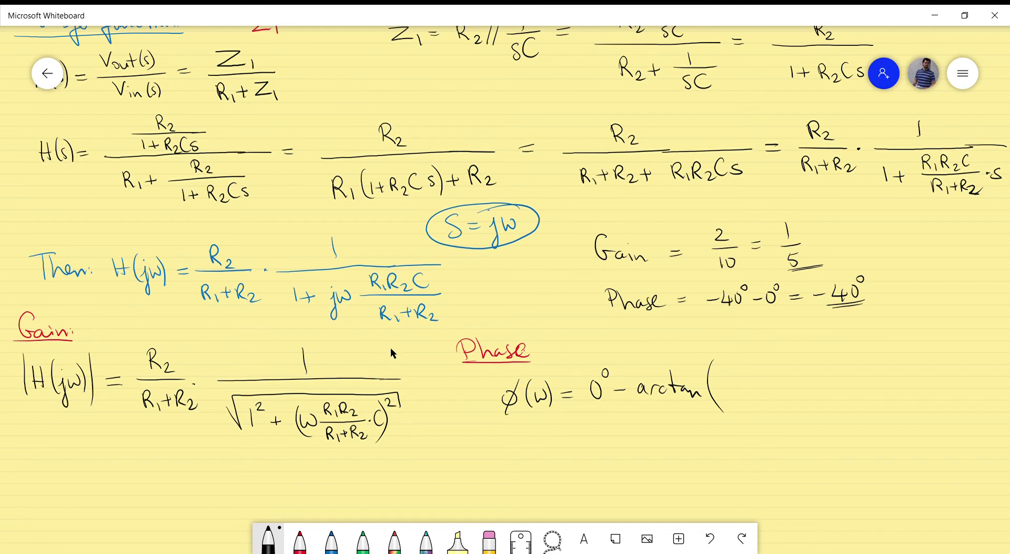
{"action": "left_click_drag", "start_coordinate": [725, 386], "coordinate": [760, 383]}
{"action": "mouse_move", "coordinate": [768, 368]}
{"action": "left_mouse_down"}
{"action": "mouse_move", "coordinate": [769, 382]}
{"action": "mouse_move", "coordinate": [815, 382]}
{"action": "mouse_move", "coordinate": [764, 408]}
{"action": "mouse_move", "coordinate": [818, 405]}
{"action": "left_mouse_up"}
{"action": "left_click_drag", "start_coordinate": [811, 352], "coordinate": [810, 412]}
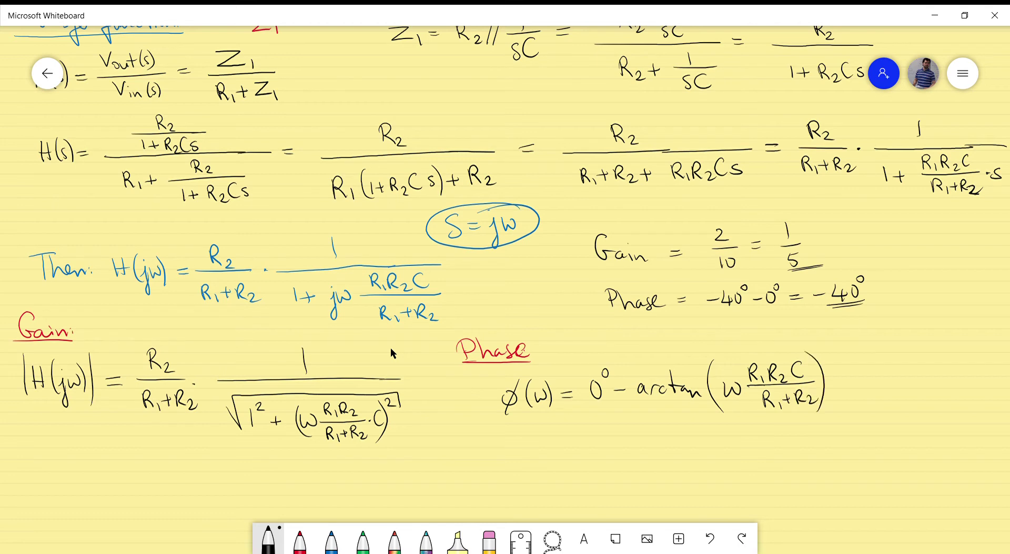